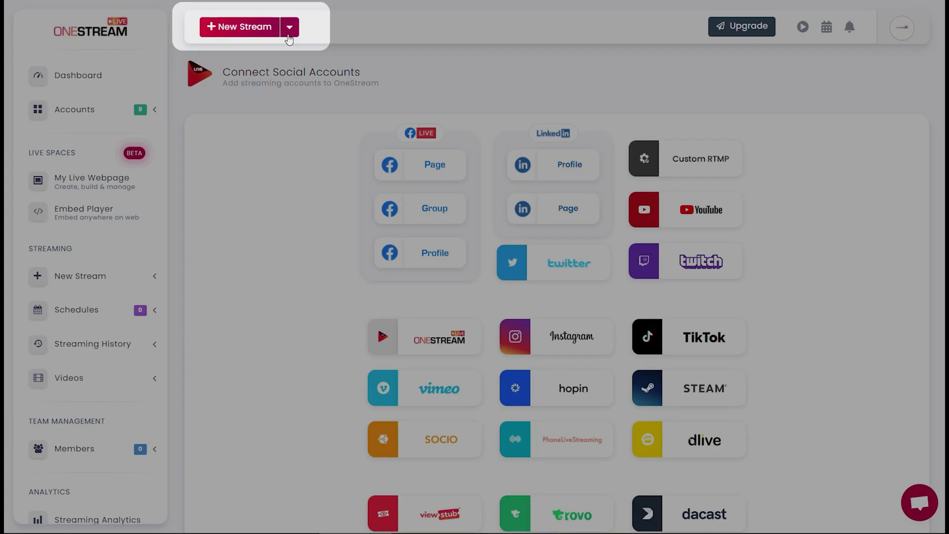
Upload a video file from My Device to start a new recorded stream.
{"action": "left_click", "coordinate": [289, 26]}
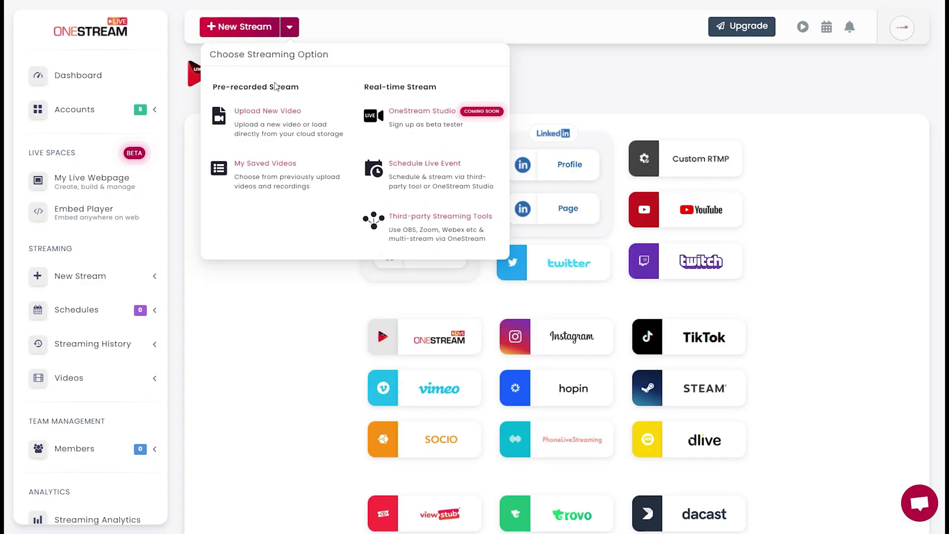
{"action": "left_click", "coordinate": [266, 119]}
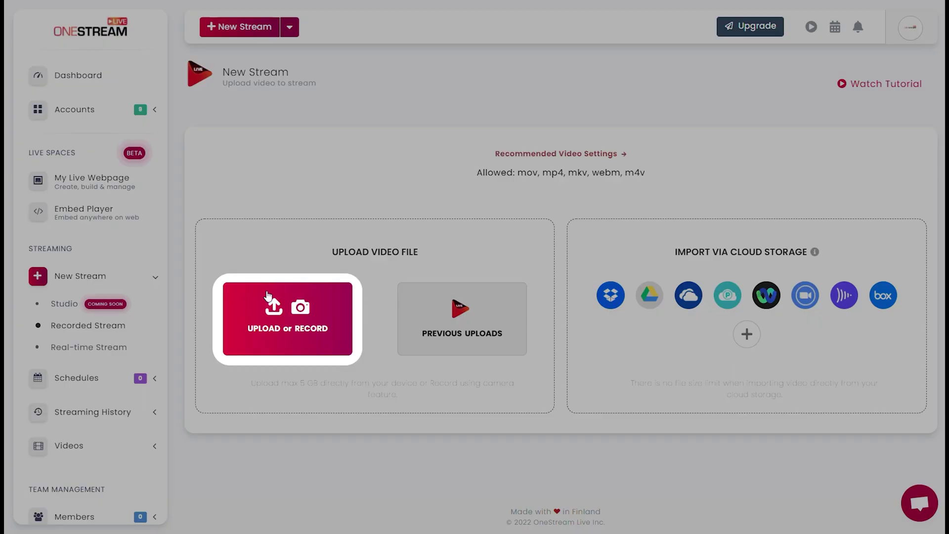
{"action": "left_click", "coordinate": [272, 321]}
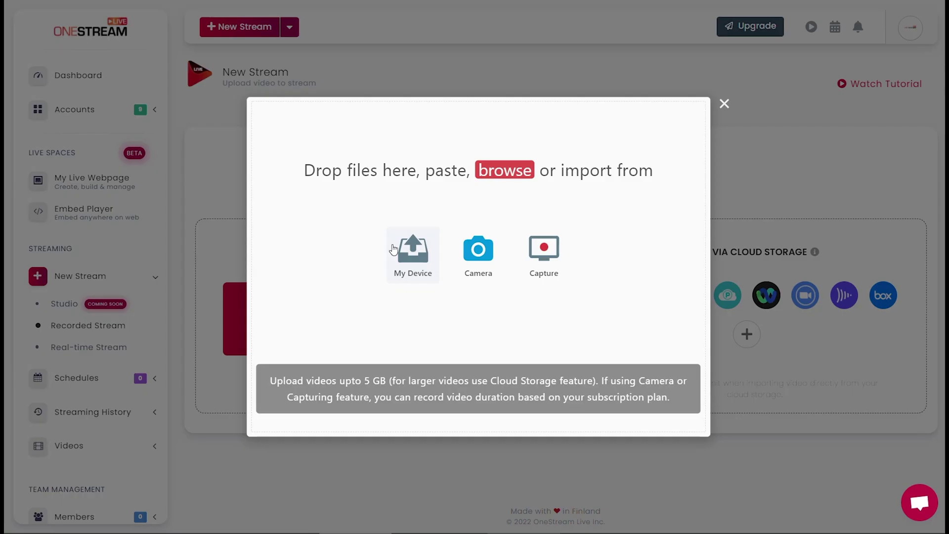
{"action": "left_click", "coordinate": [412, 254]}
{"action": "double_click", "coordinate": [154, 85]}
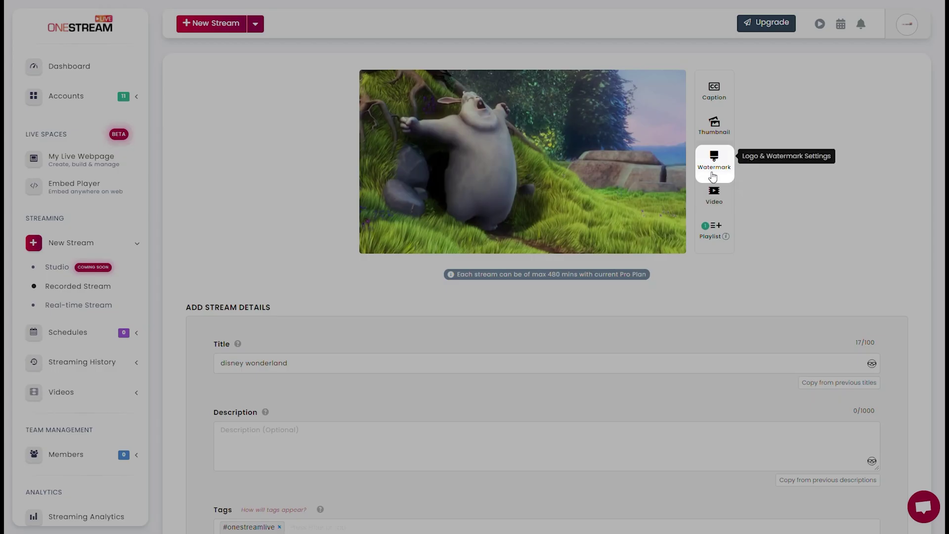
Upload the 'logo' image file as the stream's watermark.
{"action": "left_click", "coordinate": [714, 167]}
{"action": "left_click", "coordinate": [573, 481]}
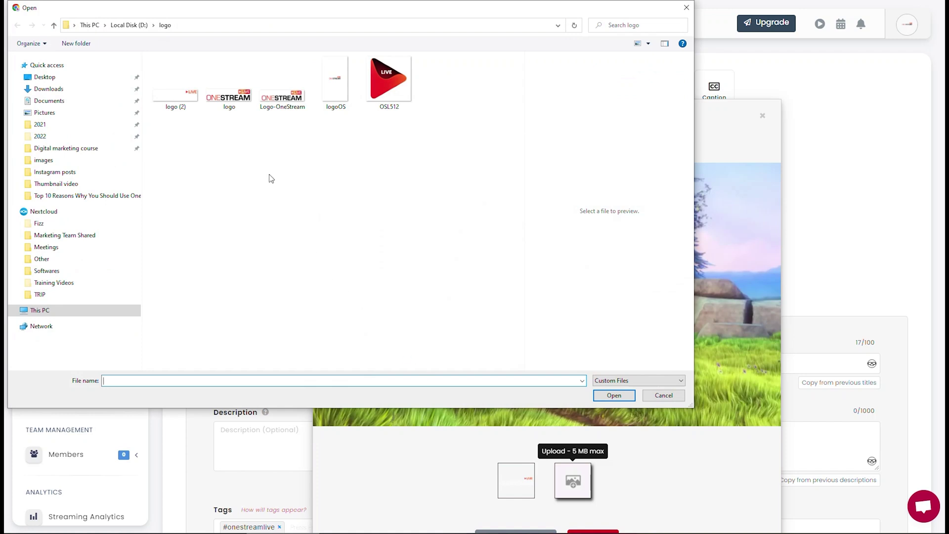
{"action": "left_click", "coordinate": [229, 101]}
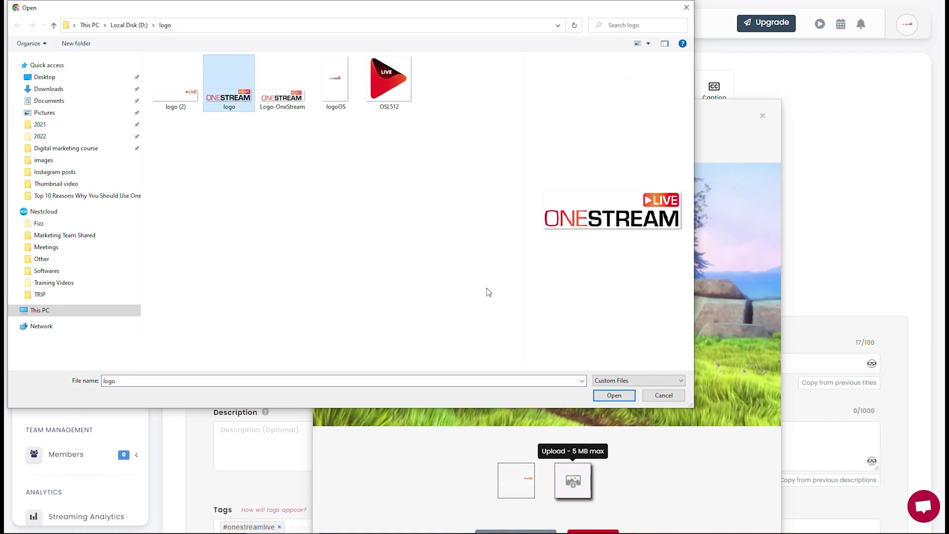
{"action": "left_click", "coordinate": [614, 395]}
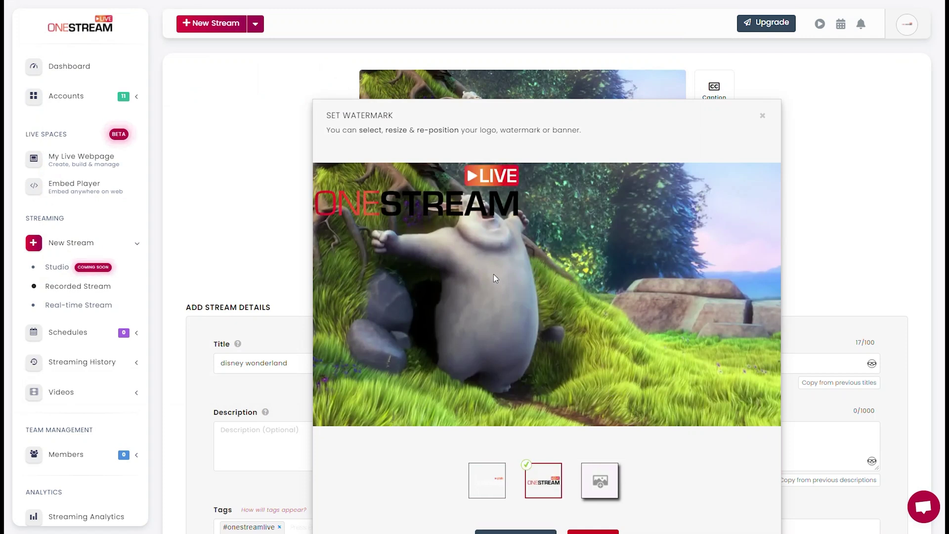
Move the logo watermark to the video's top-right corner and shrink it.
{"action": "left_click", "coordinate": [439, 194]}
{"action": "left_click_drag", "start_coordinate": [439, 194], "coordinate": [691, 197]}
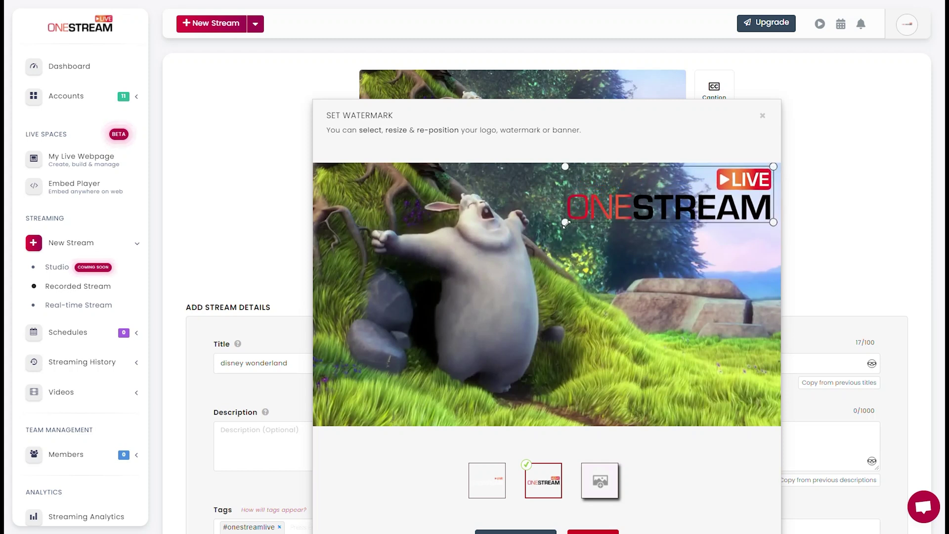
{"action": "left_click_drag", "start_coordinate": [565, 223], "coordinate": [717, 206]}
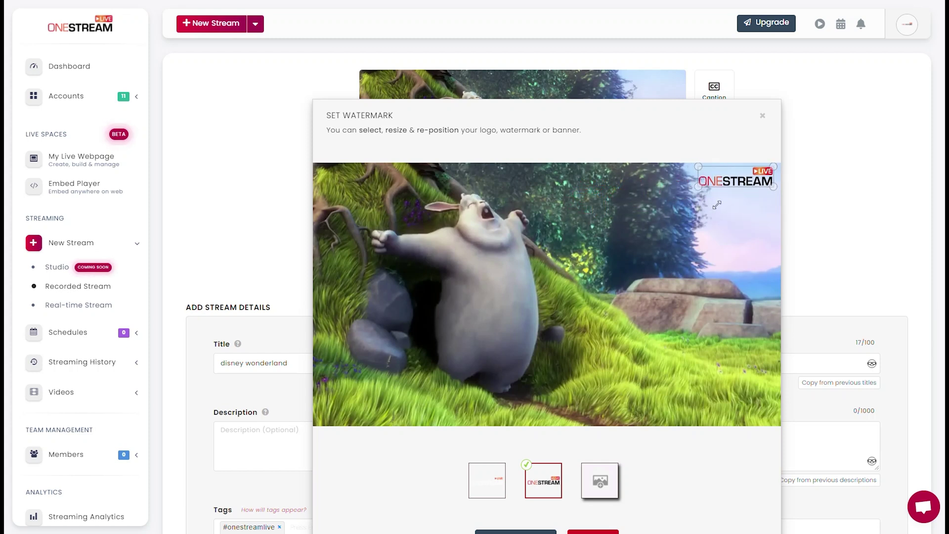
{"action": "left_click", "coordinate": [933, 190]}
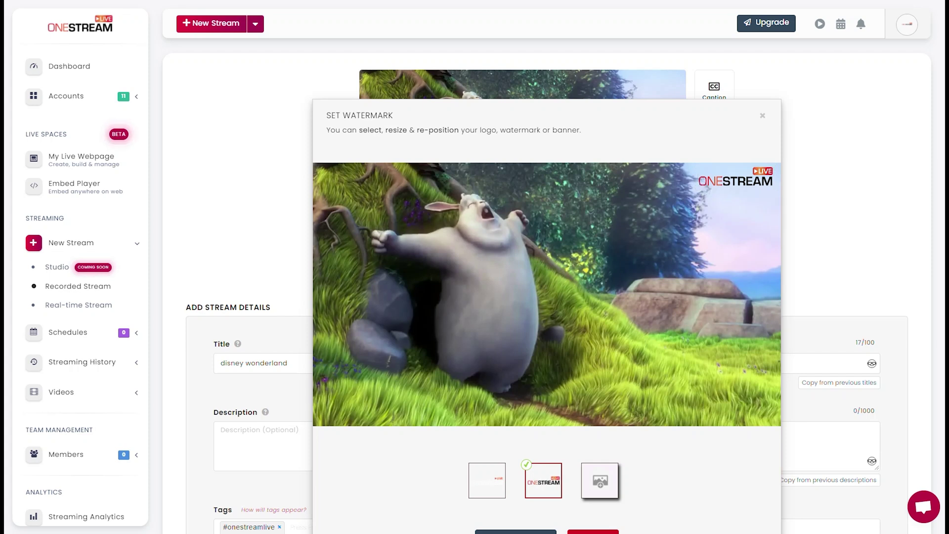
{"action": "scroll", "coordinate": [853, 297], "scroll_direction": "down", "scroll_amount": 2}
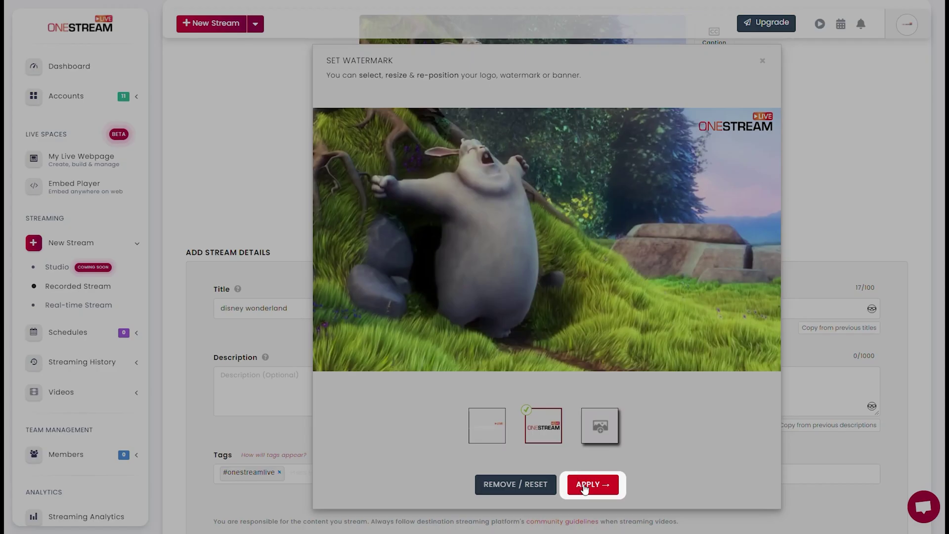
Apply the watermark, then enter a new stream title and description.
{"action": "left_click", "coordinate": [586, 486]}
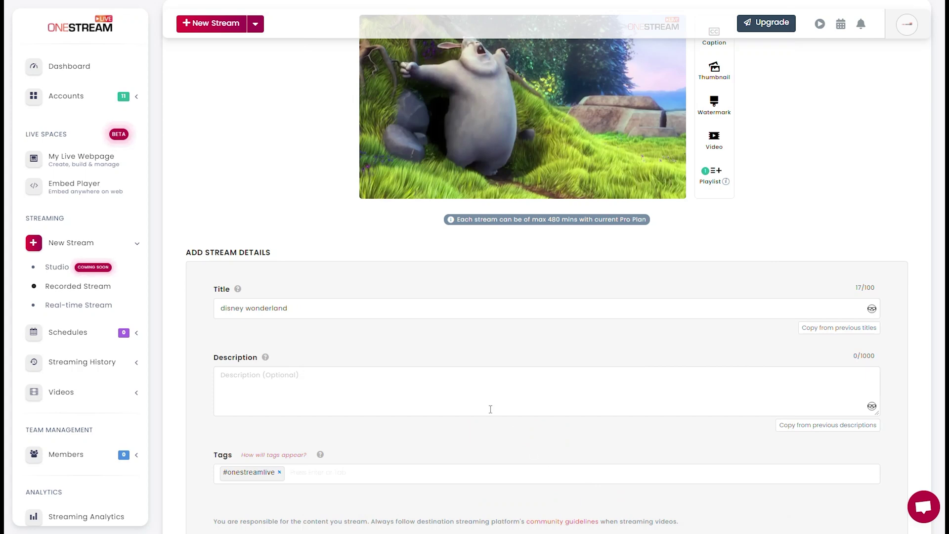
{"action": "triple_click", "coordinate": [413, 315]}
{"action": "type", "text": "Ho"}
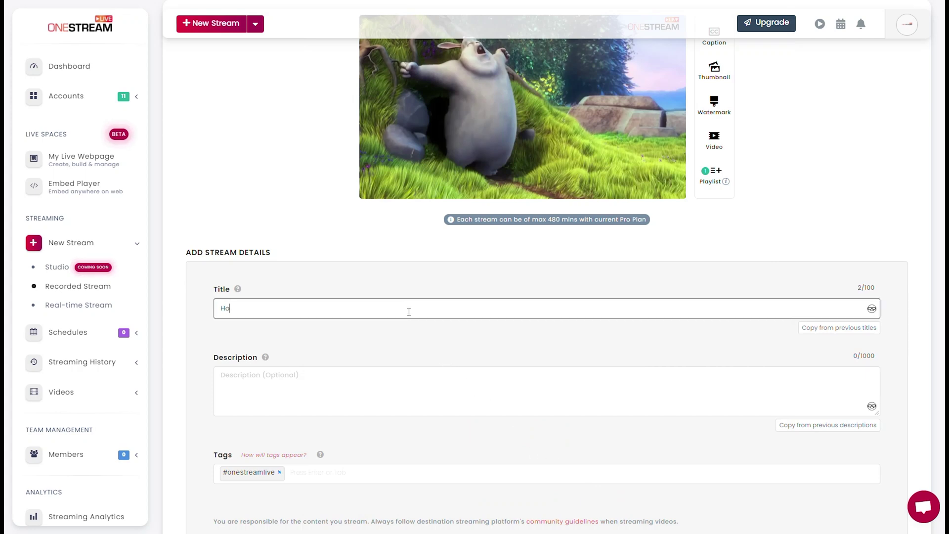
{"action": "type", "text": "treams?"}
{"action": "key", "text": "Tab"}
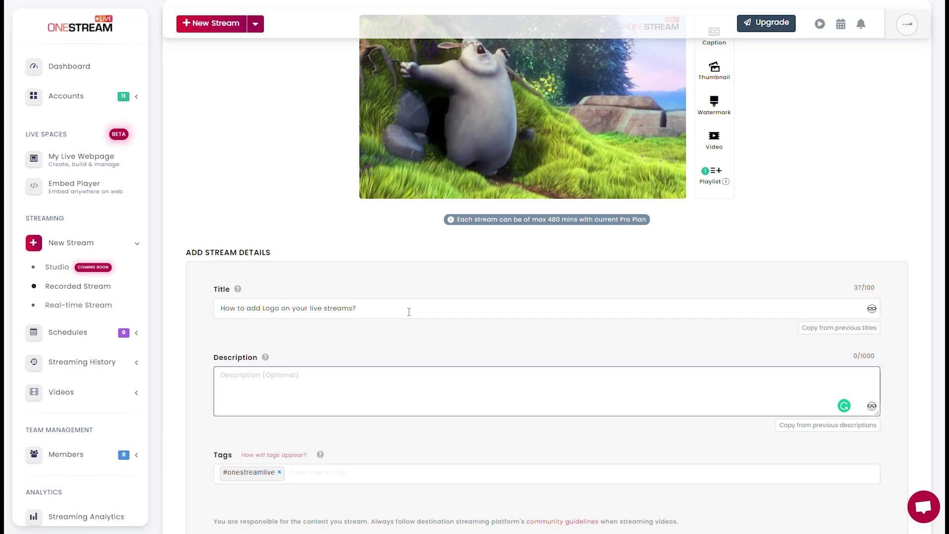
{"action": "type", "text": "Join us for more live sessions!"}
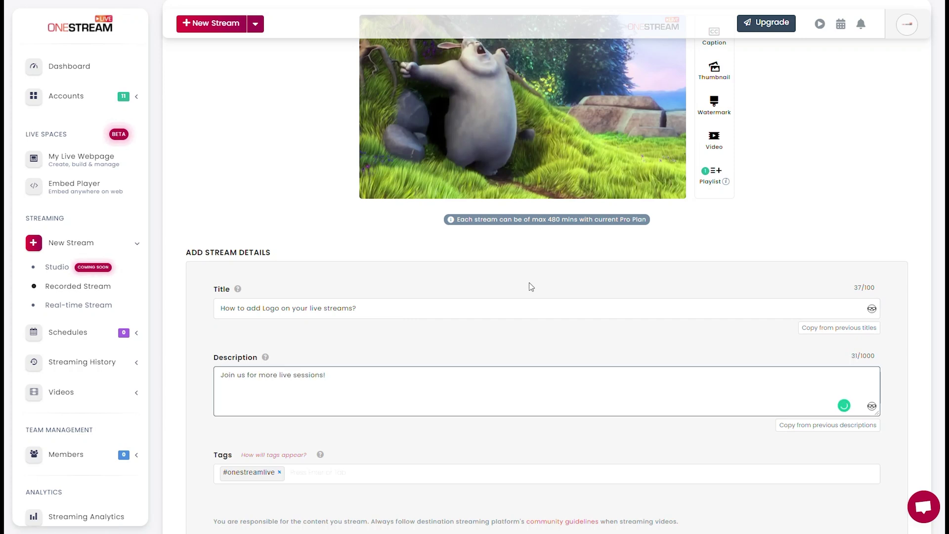
{"action": "scroll", "coordinate": [530, 286], "scroll_direction": "down", "scroll_amount": 5}
{"action": "scroll", "coordinate": [529, 286], "scroll_direction": "down", "scroll_amount": 5}
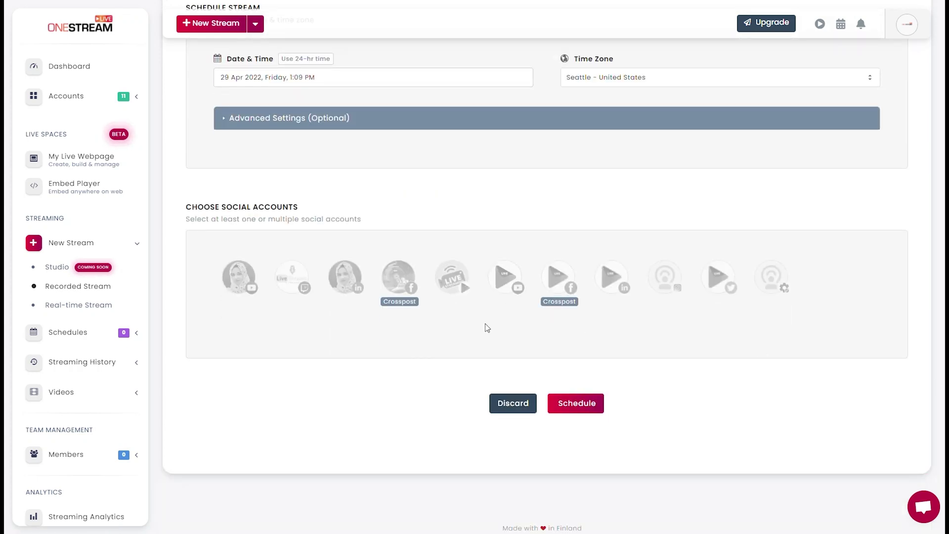
Pick the Facebook page as destination and schedule the stream immediately.
{"action": "left_click", "coordinate": [397, 284]}
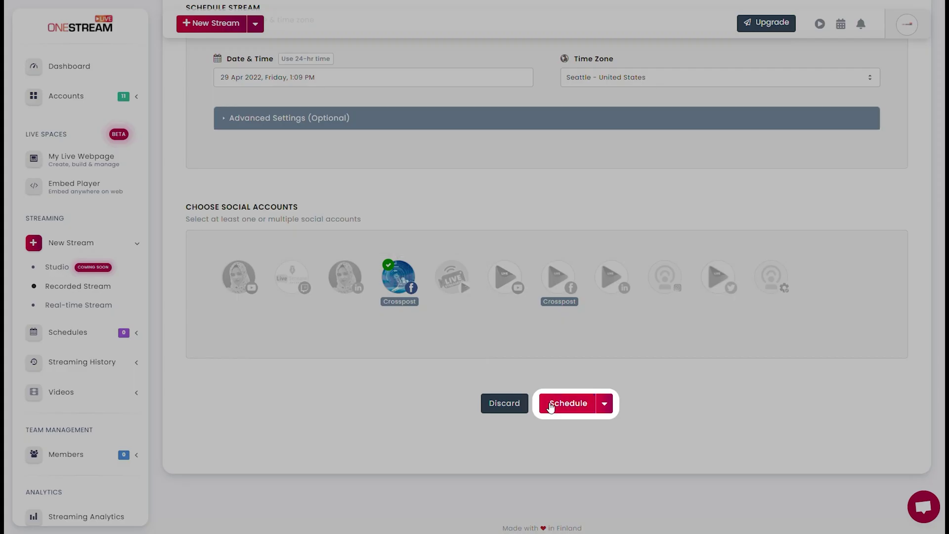
{"action": "left_click", "coordinate": [552, 405]}
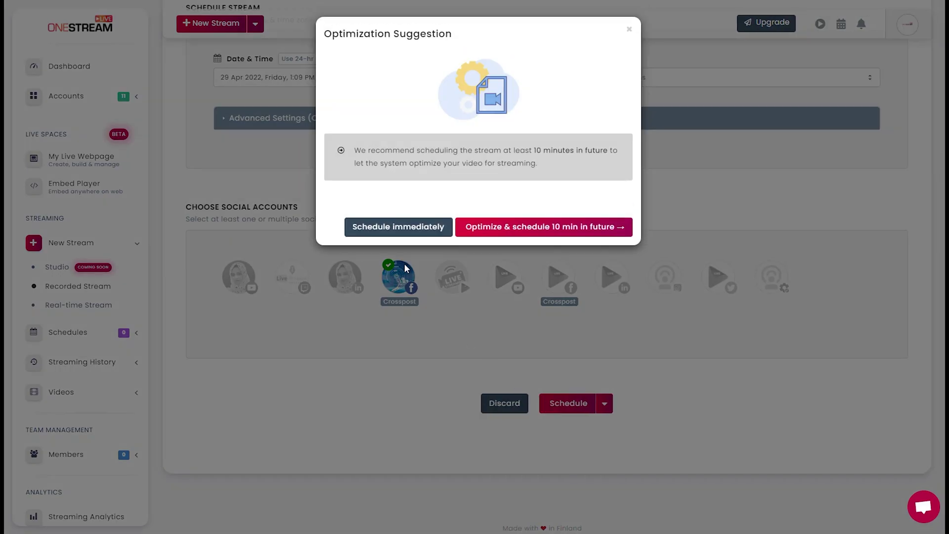
{"action": "left_click", "coordinate": [383, 226]}
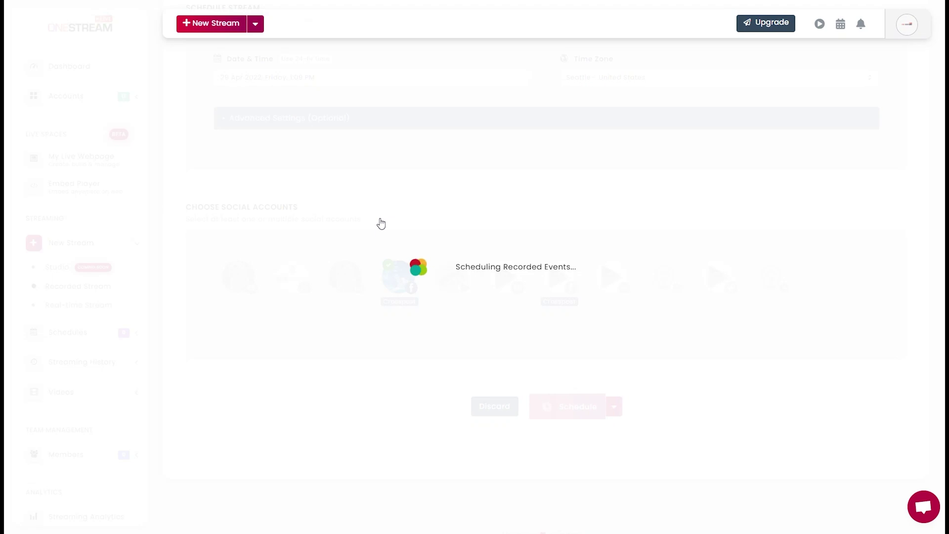